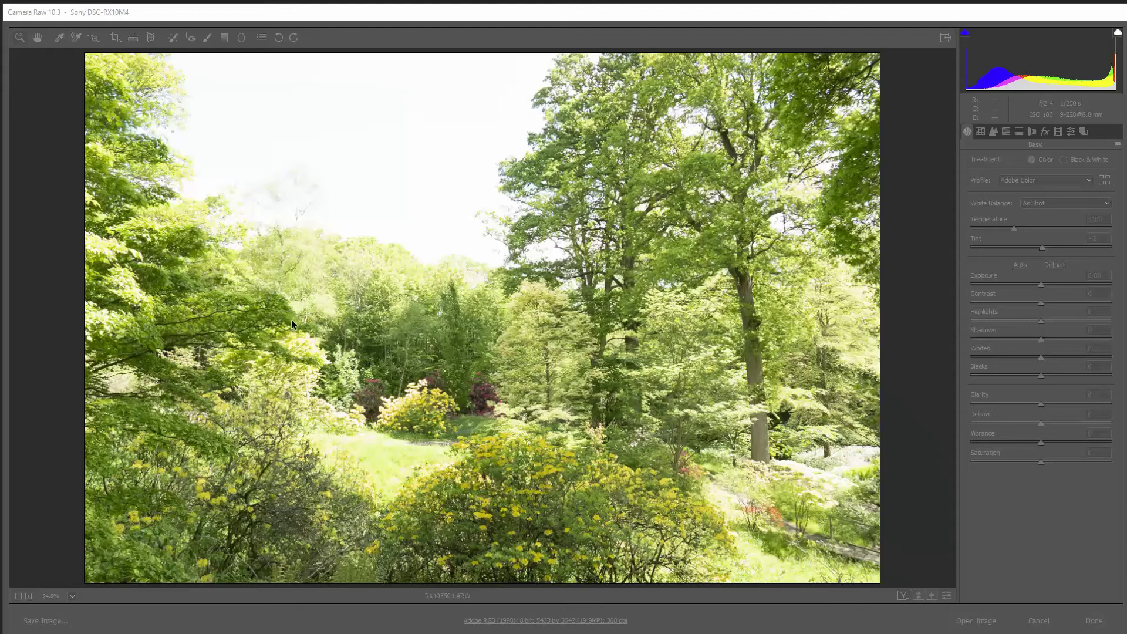
- Try an exposure of -3.05 on RX105504.ARW, return it to -0.05, and close both individual raw previews without opening the images
{"action": "left_click", "coordinate": [1055, 528]}
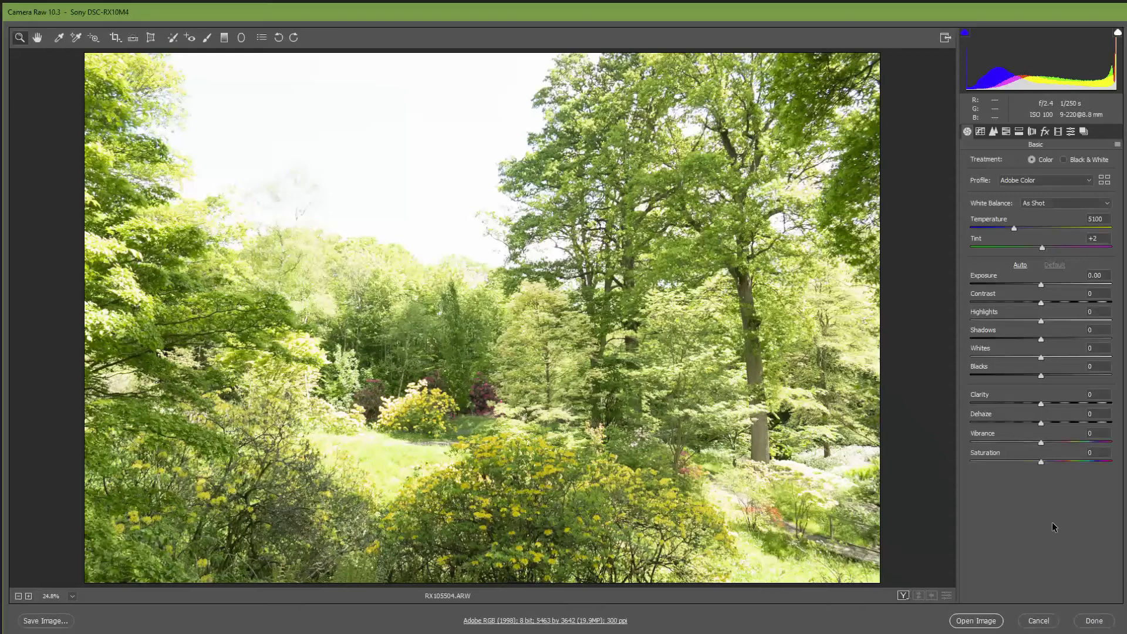
{"action": "left_click", "coordinate": [1022, 286]}
{"action": "left_click_drag", "start_coordinate": [1022, 286], "coordinate": [998, 284]}
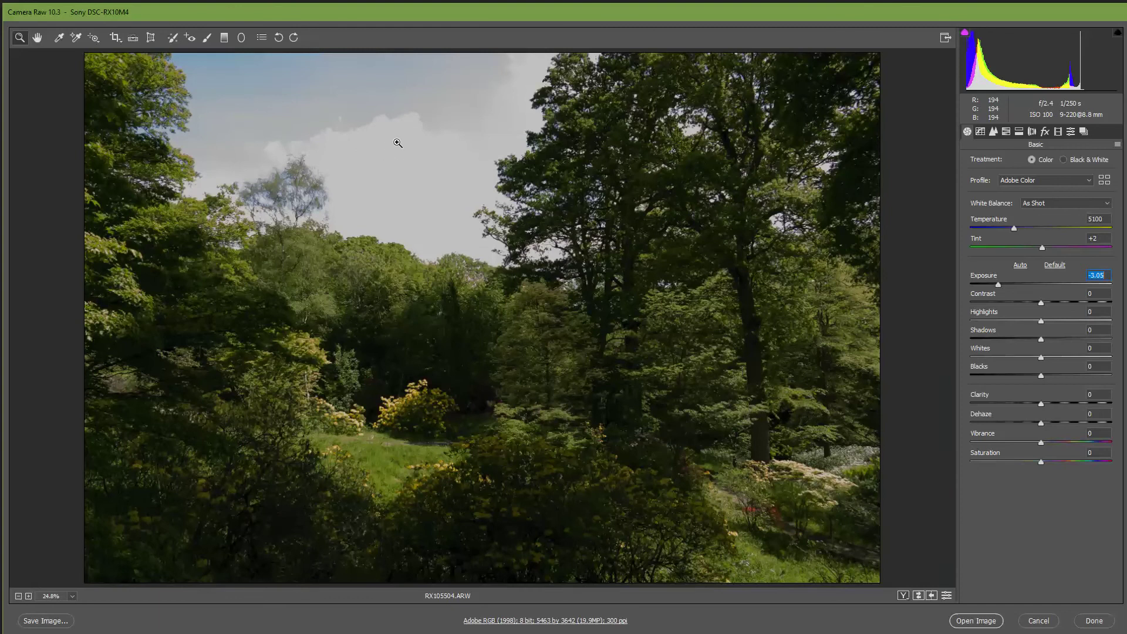
{"action": "mouse_move", "coordinate": [1038, 285]}
{"action": "left_mouse_down"}
{"action": "mouse_move", "coordinate": [1063, 287]}
{"action": "mouse_move", "coordinate": [1039, 287]}
{"action": "left_mouse_up"}
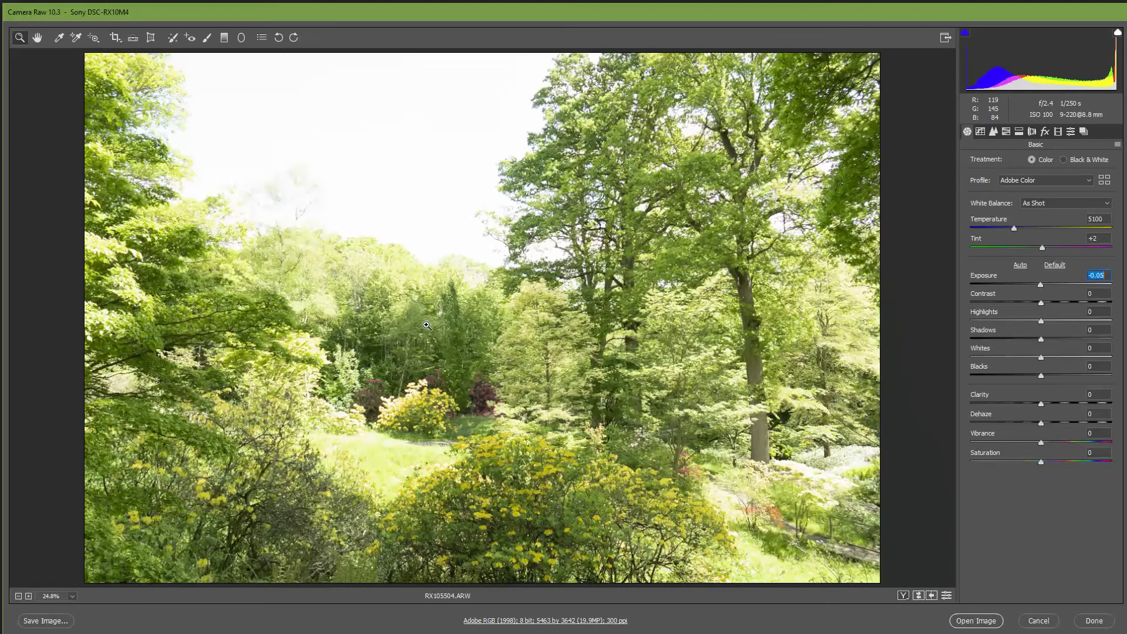
{"action": "left_click", "coordinate": [1055, 623]}
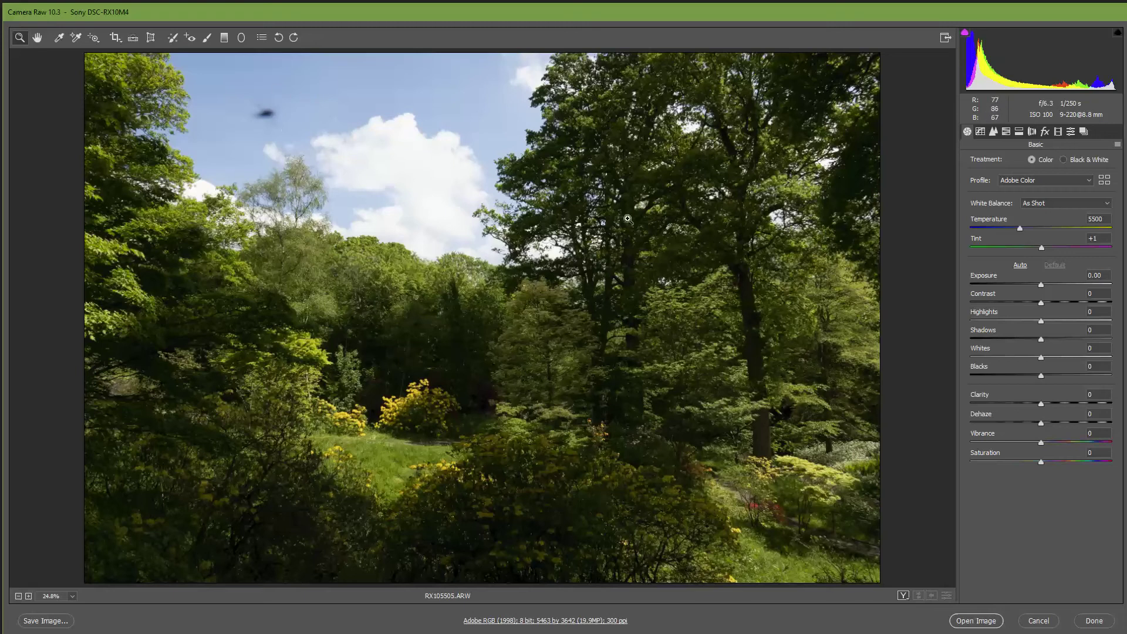
{"action": "left_click", "coordinate": [1037, 621]}
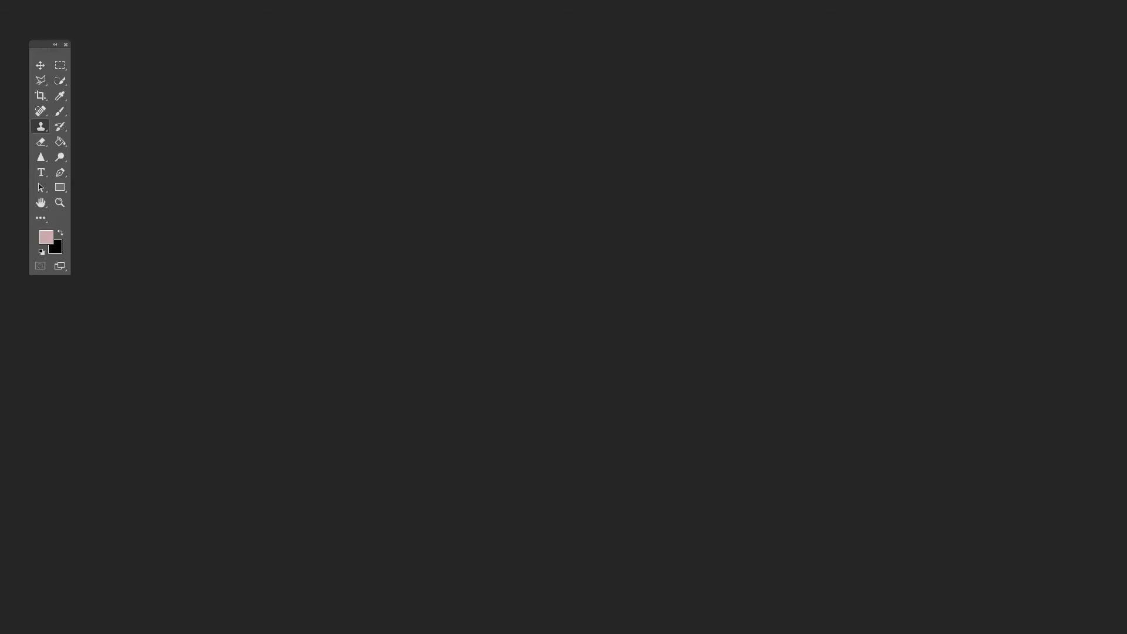
- Load RX105504.ARW and RX105505.ARW together in Camera Raw, select both, and start a Merge to HDR
{"action": "left_click_drag", "start_coordinate": [1044, 381], "coordinate": [481, 276]}
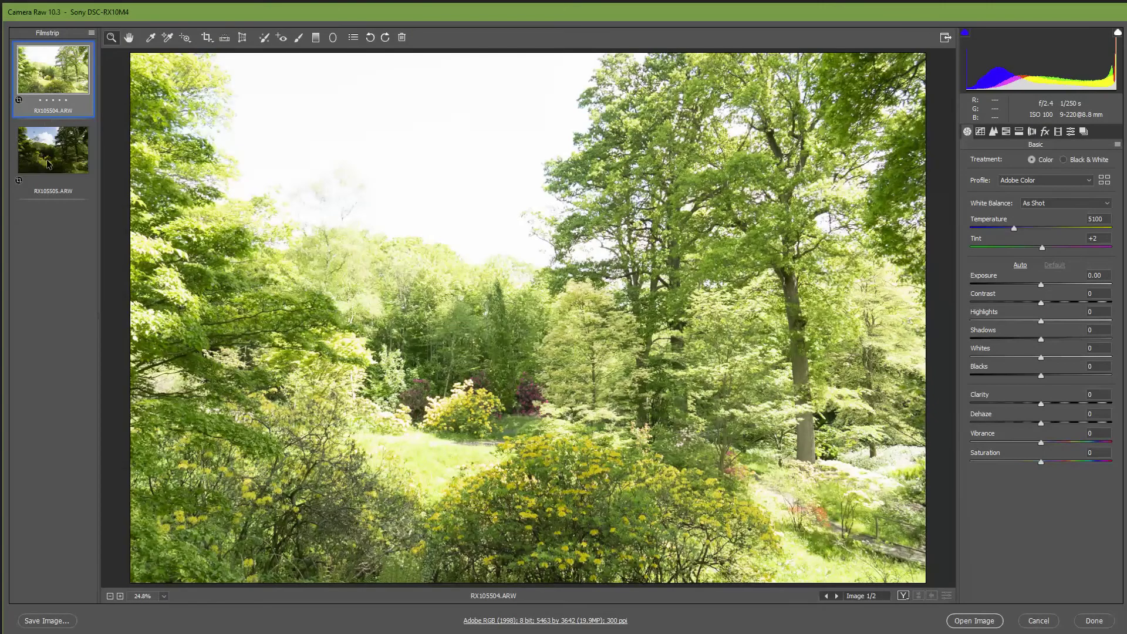
{"action": "left_click", "coordinate": [49, 164], "text": "shift"}
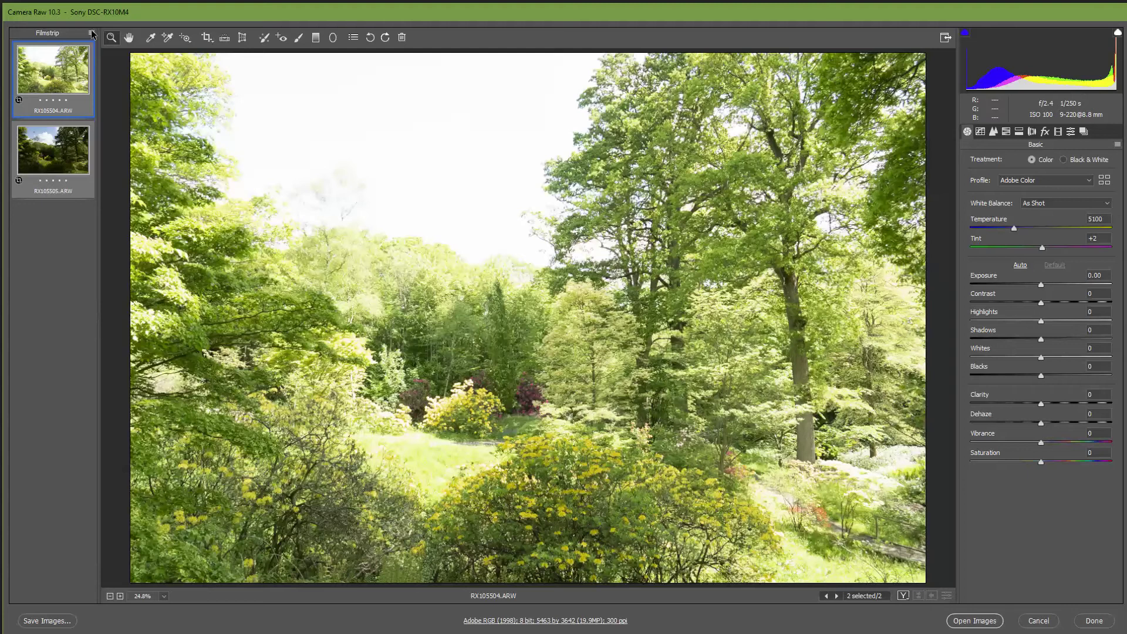
{"action": "left_click", "coordinate": [91, 33]}
{"action": "left_click", "coordinate": [111, 44]}
{"action": "left_click", "coordinate": [91, 33]}
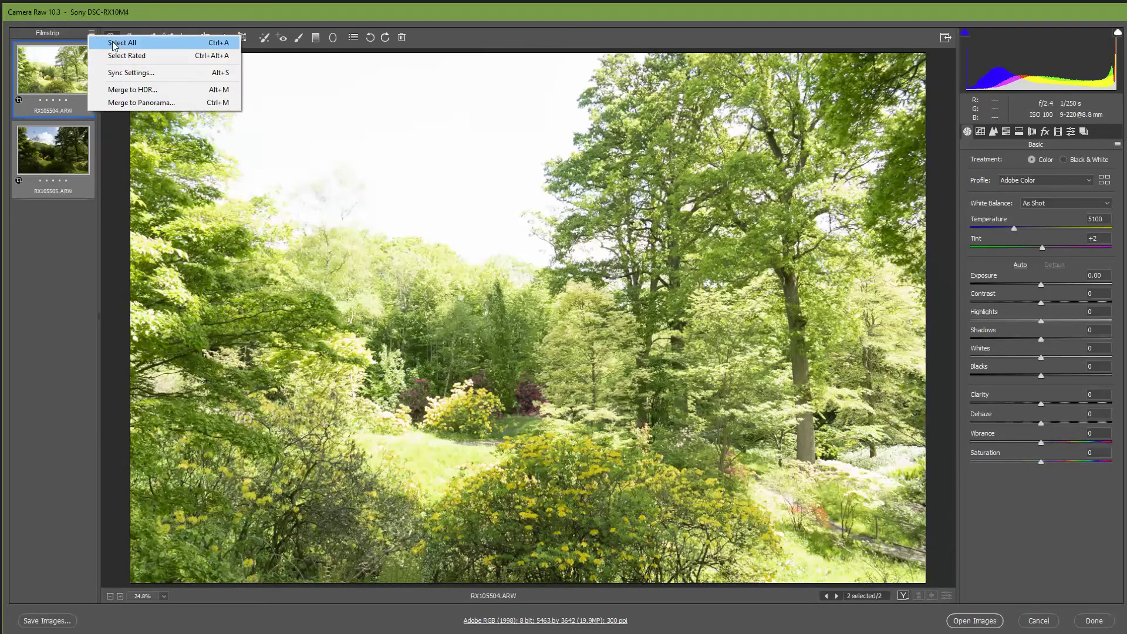
{"action": "left_click", "coordinate": [130, 91]}
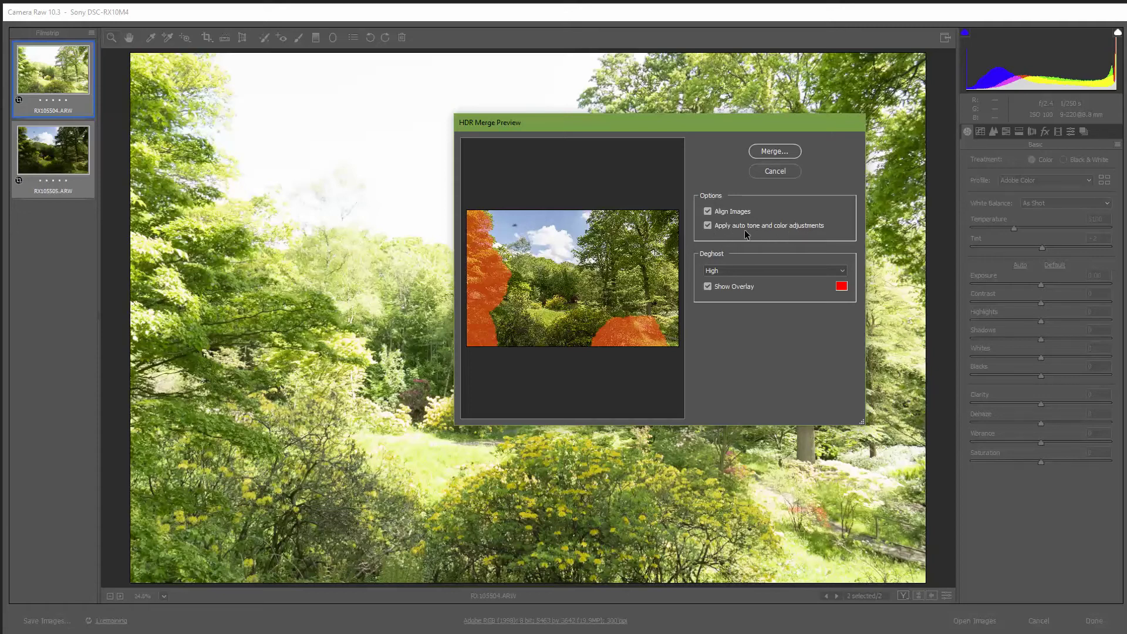
- Compare the HDR preview with and without auto tone and color adjustments, keep them enabled, and save the merge as RX105504-HDR in DNG format
{"action": "left_click", "coordinate": [707, 226]}
{"action": "left_click", "coordinate": [707, 226]}
{"action": "left_click", "coordinate": [710, 226]}
{"action": "left_click", "coordinate": [709, 226]}
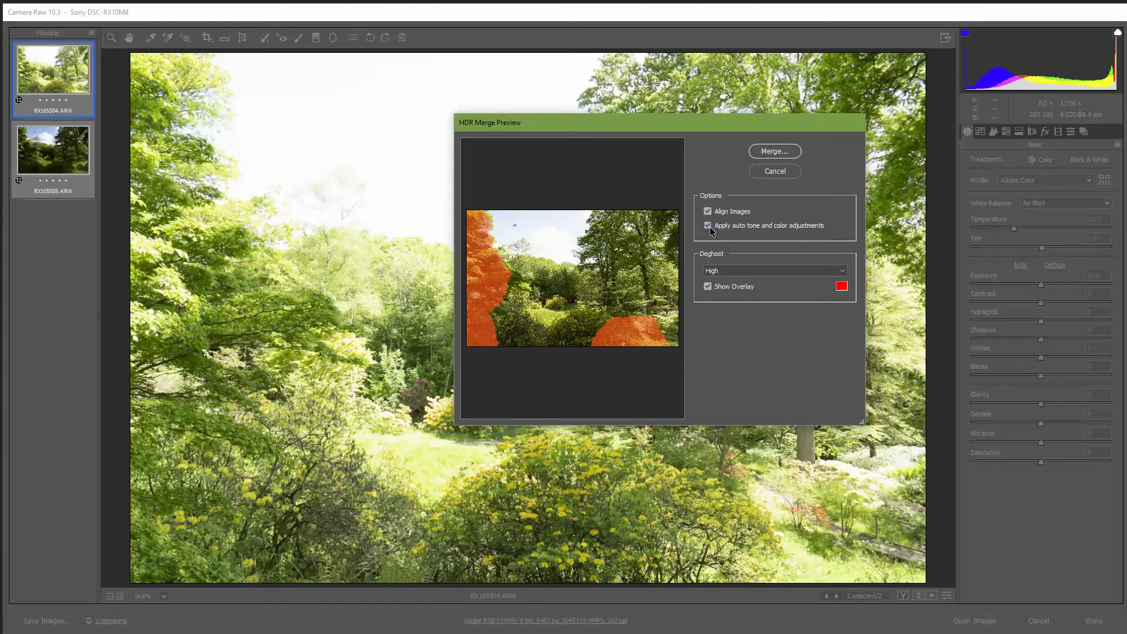
{"action": "left_click", "coordinate": [764, 152]}
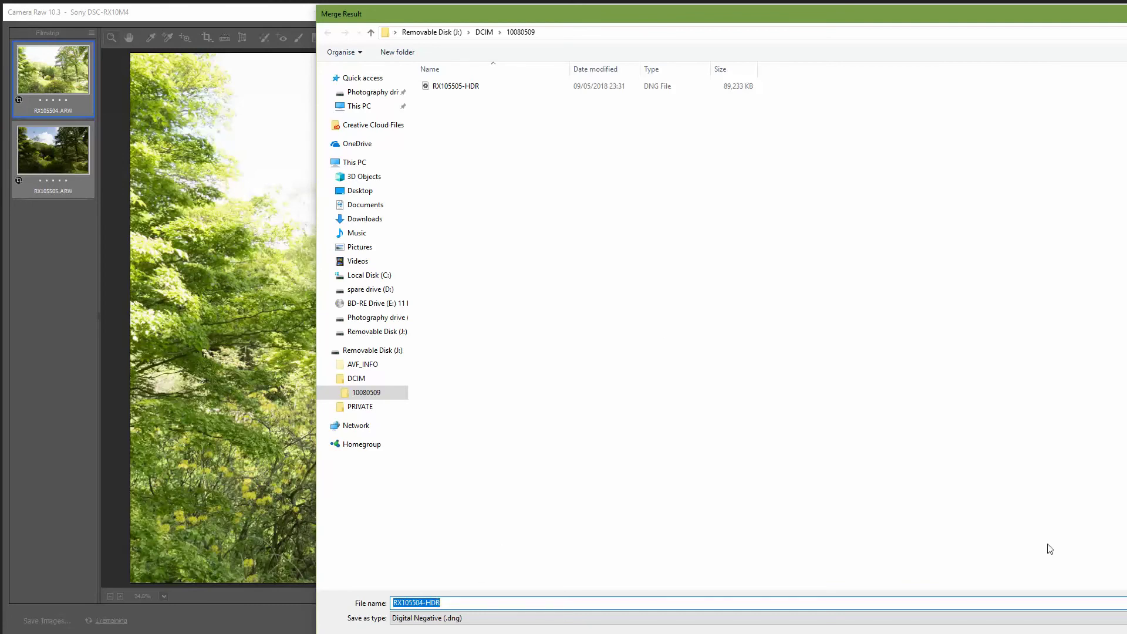
{"action": "key", "text": "Return"}
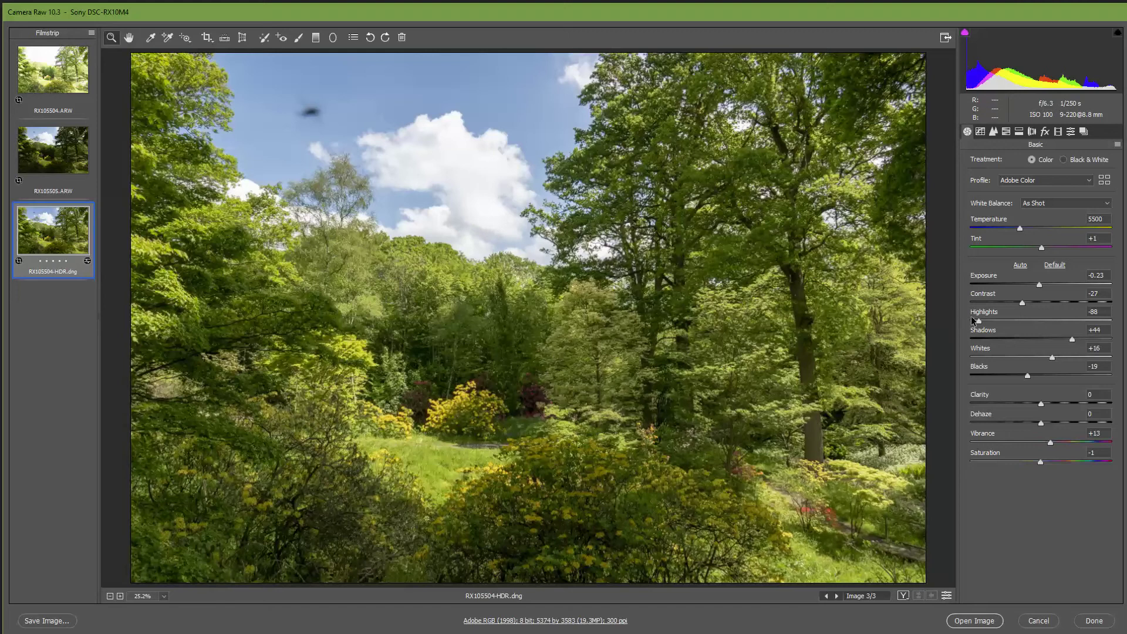
- Set the merged image's highlights to -100, exposure to -0.85, and shadows to +83
{"action": "left_click_drag", "start_coordinate": [975, 321], "coordinate": [970, 322]}
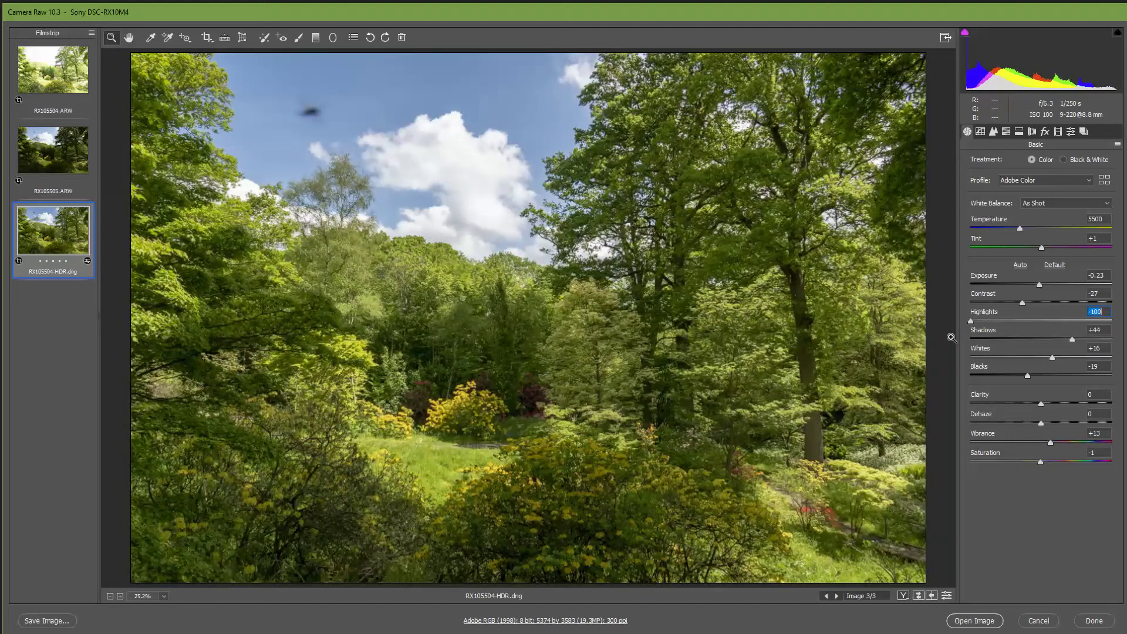
{"action": "left_click", "coordinate": [1022, 285]}
{"action": "left_click_drag", "start_coordinate": [1023, 286], "coordinate": [1035, 286]}
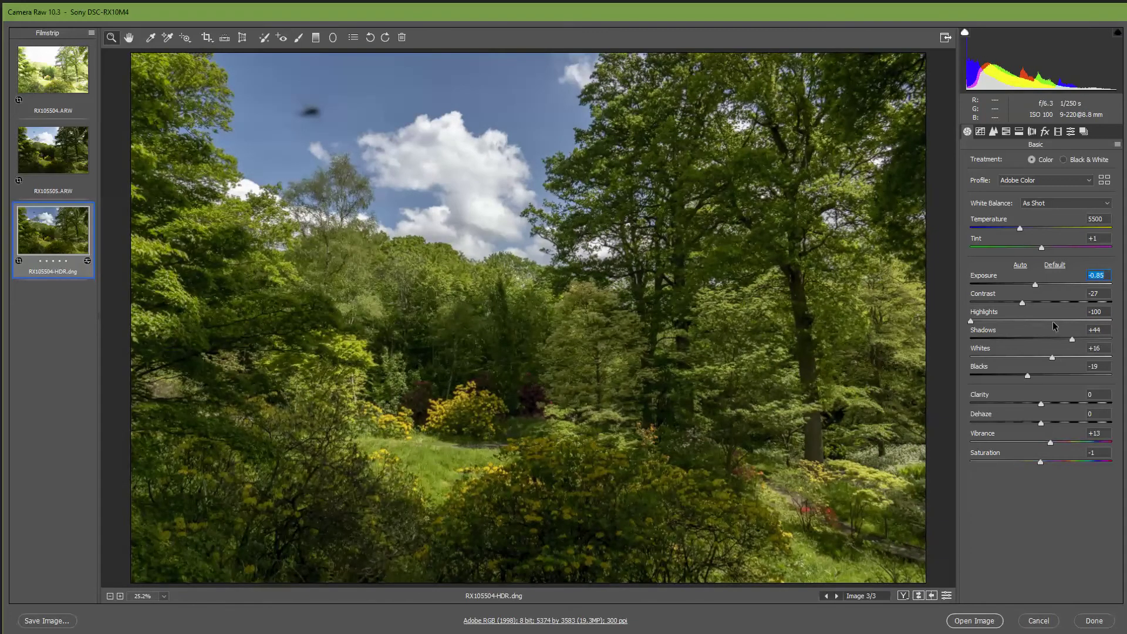
{"action": "left_click_drag", "start_coordinate": [1071, 339], "coordinate": [1101, 339]}
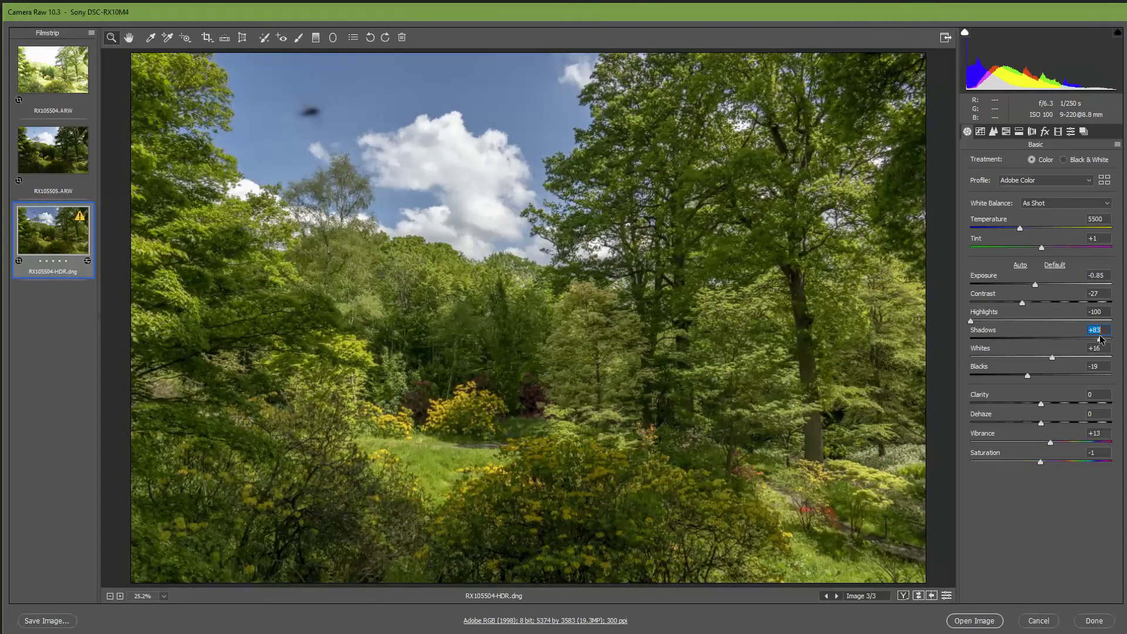
- Set the merged image's clarity to +23, whites to +1, and contrast to -13, and open it in Photoshop
{"action": "left_click_drag", "start_coordinate": [1041, 404], "coordinate": [1057, 403]}
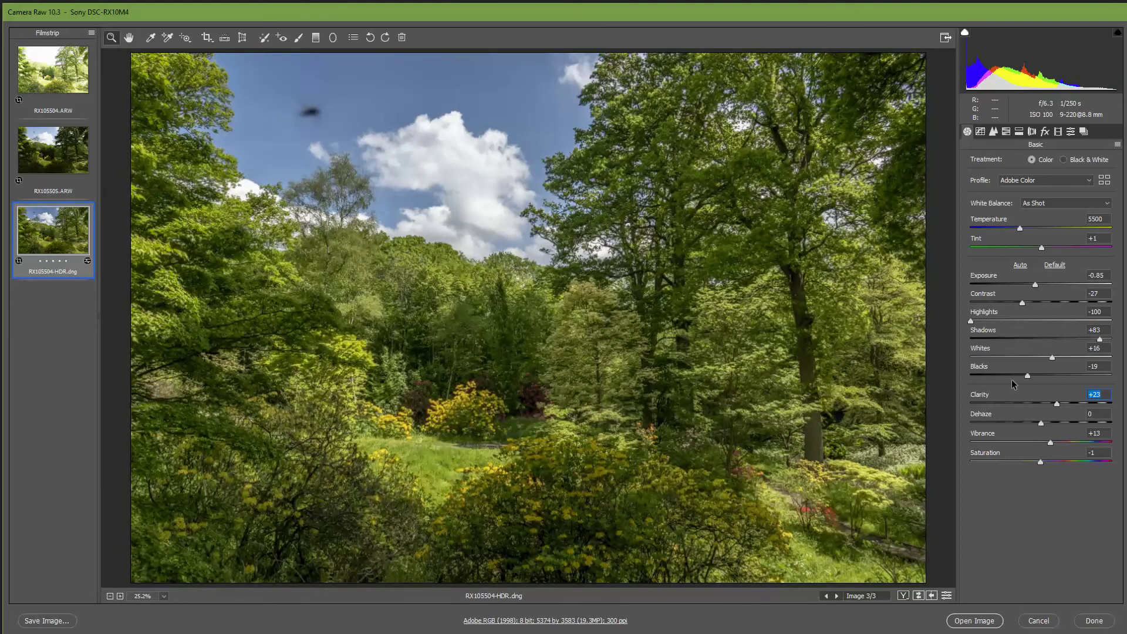
{"action": "left_click_drag", "start_coordinate": [1052, 358], "coordinate": [1041, 357]}
{"action": "left_click", "coordinate": [1032, 303]}
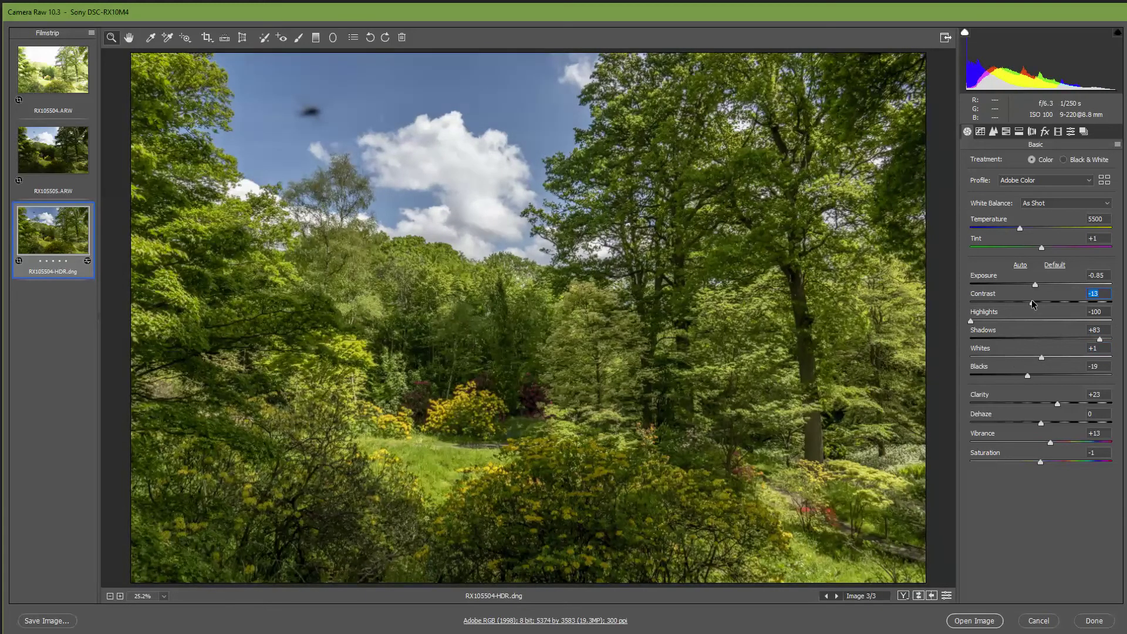
{"action": "left_click", "coordinate": [963, 621]}
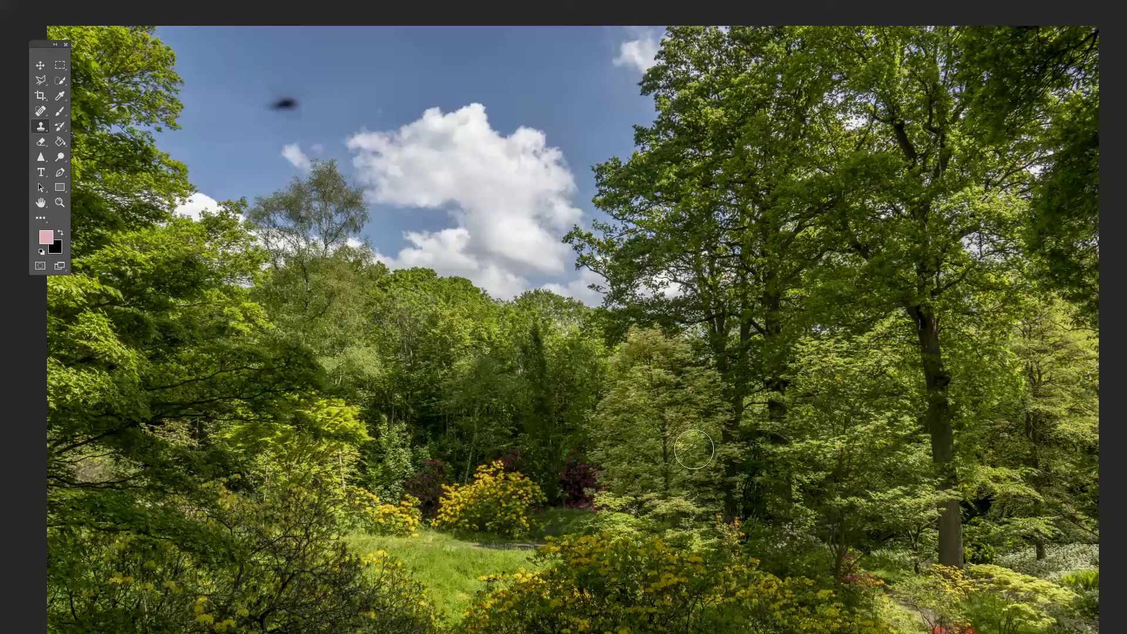
- Remove the blurred dark flying object from the sky above the birch tree with the Spot Healing Brush
{"action": "scroll", "coordinate": [660, 434], "scroll_direction": "up", "scroll_amount": 3}
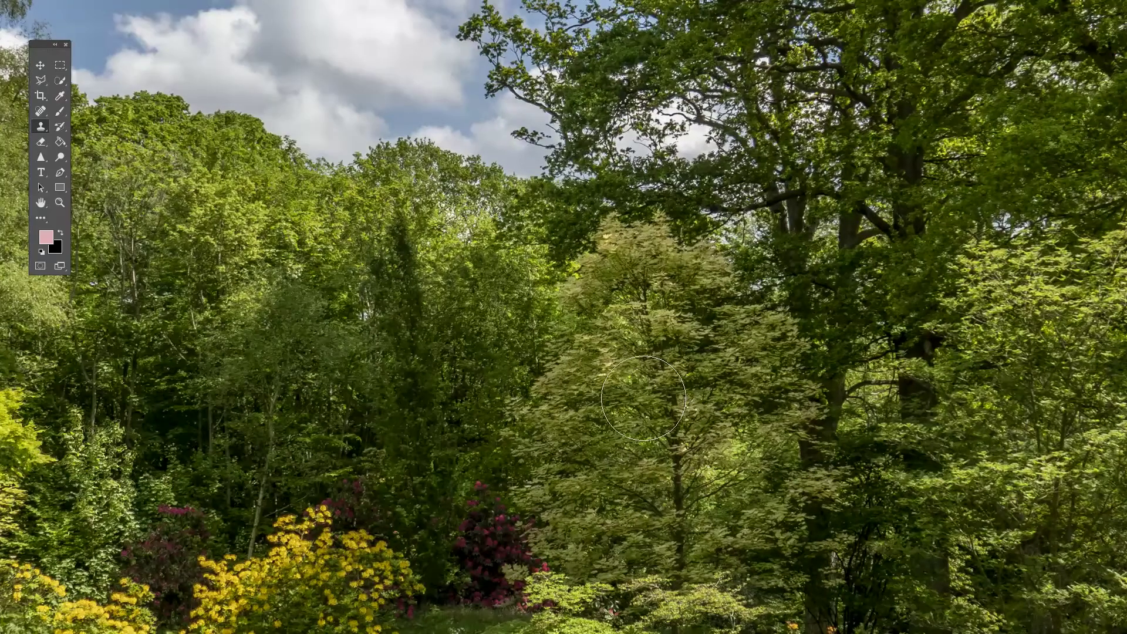
{"action": "scroll", "coordinate": [564, 384], "scroll_direction": "down", "scroll_amount": 3}
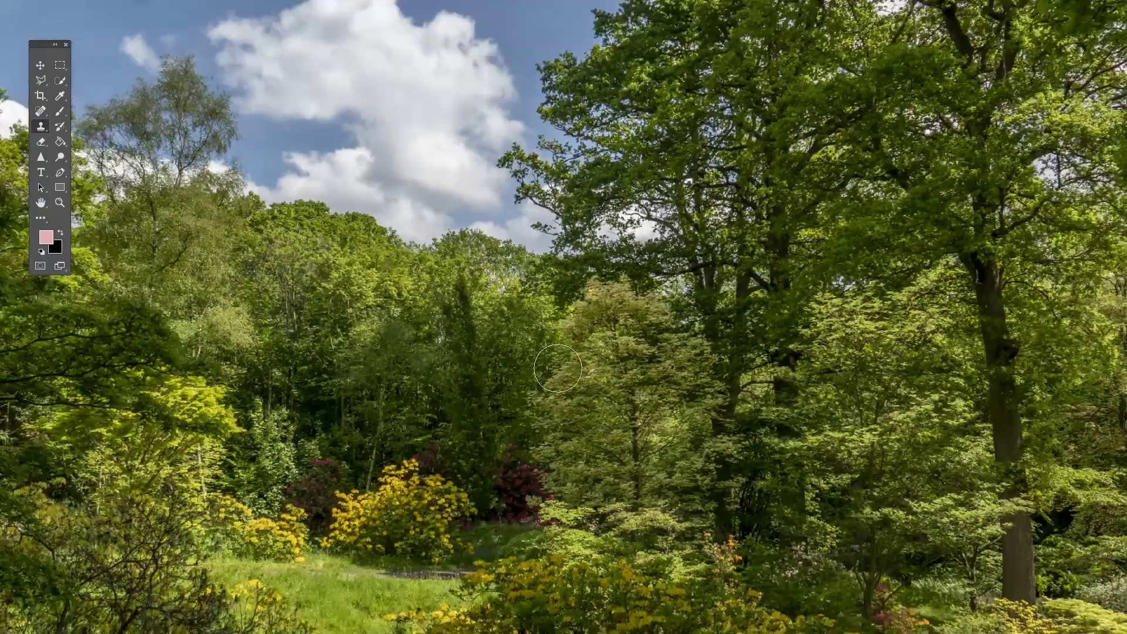
{"action": "scroll", "coordinate": [276, 114], "scroll_direction": "up", "scroll_amount": 4}
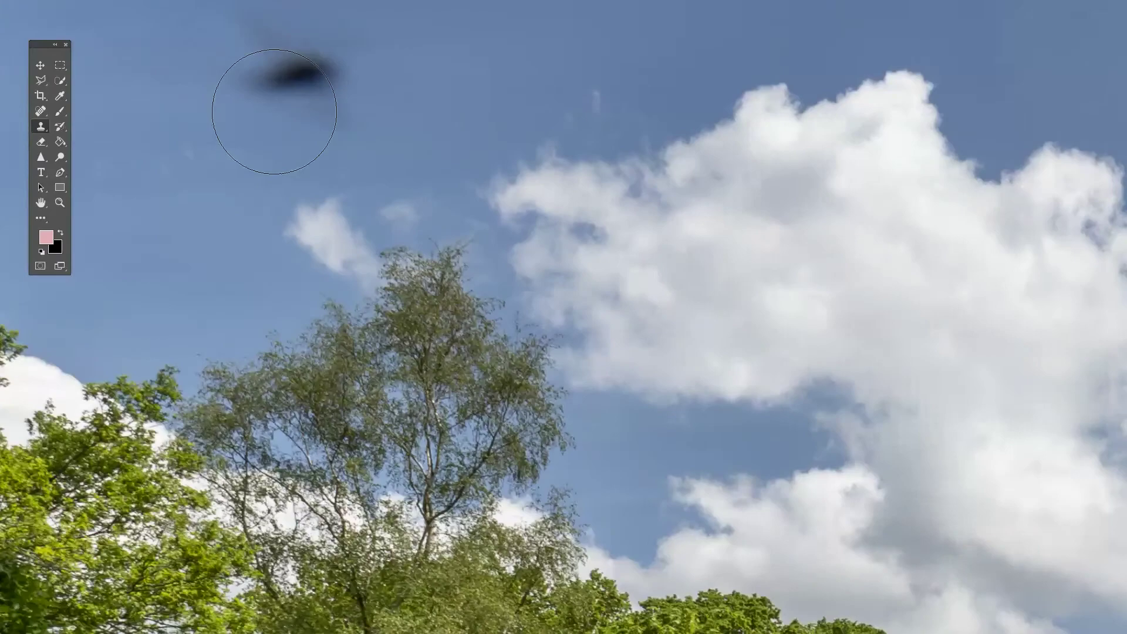
{"action": "mouse_move", "coordinate": [273, 113]}
{"action": "left_mouse_down"}
{"action": "mouse_move", "coordinate": [407, 257]}
{"action": "mouse_move", "coordinate": [528, 412]}
{"action": "mouse_move", "coordinate": [505, 381]}
{"action": "left_mouse_up"}
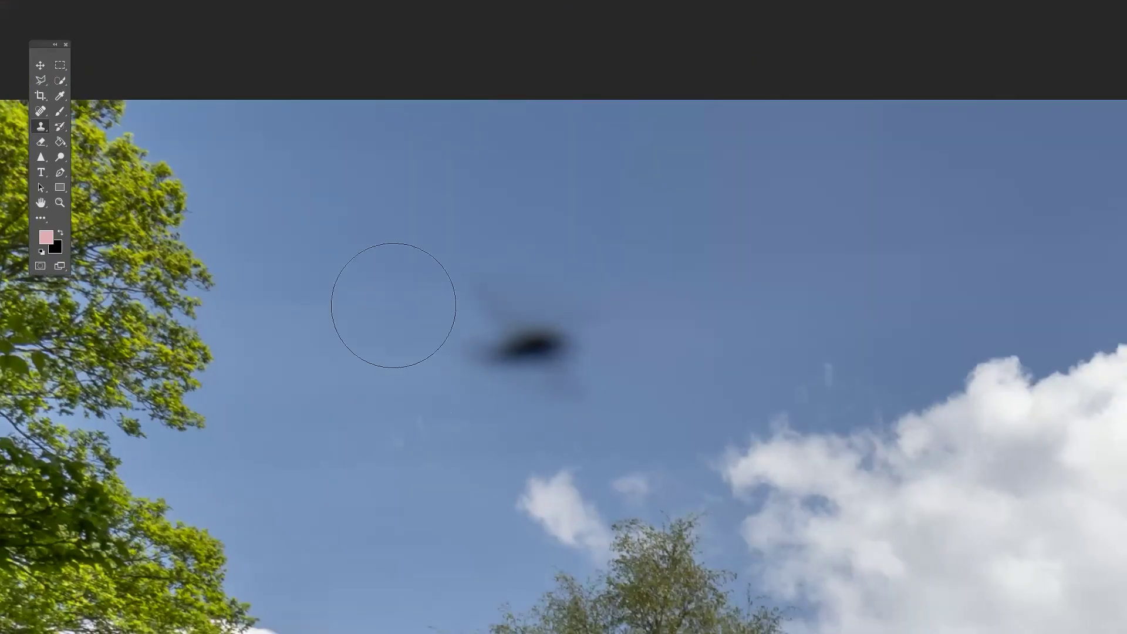
{"action": "left_click", "coordinate": [41, 111]}
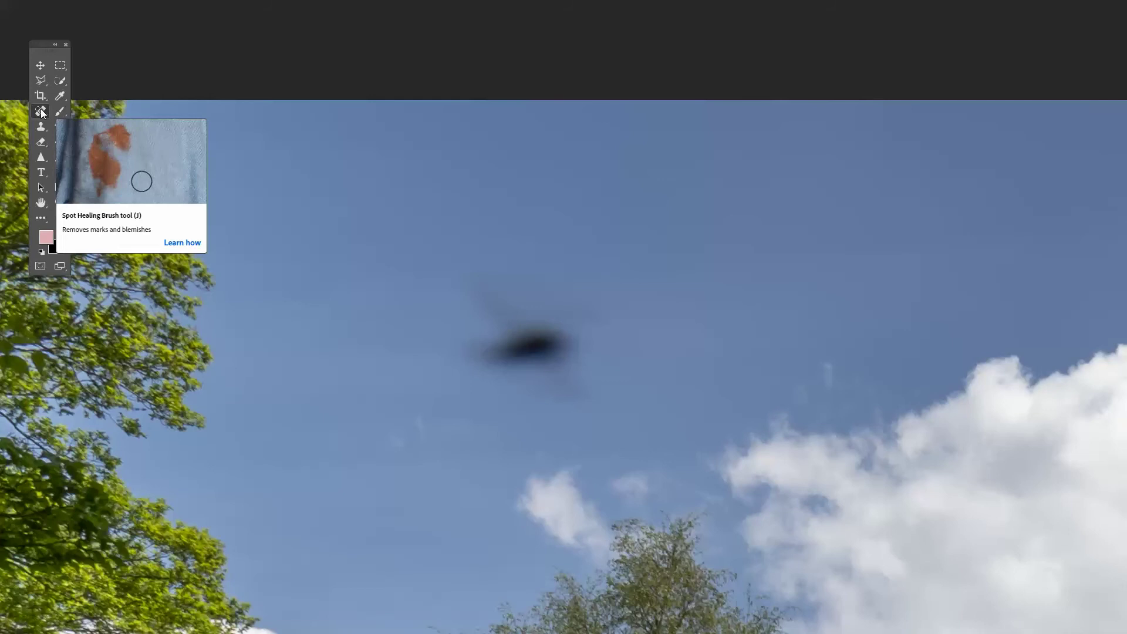
{"action": "right_click", "coordinate": [41, 111]}
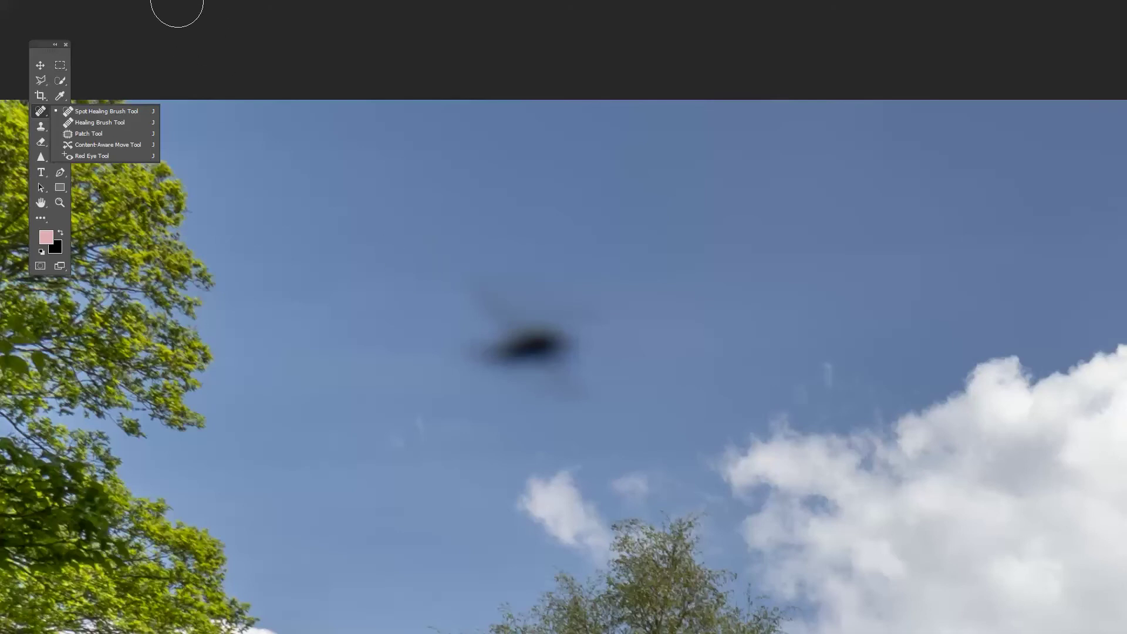
{"action": "left_click", "coordinate": [175, 10]}
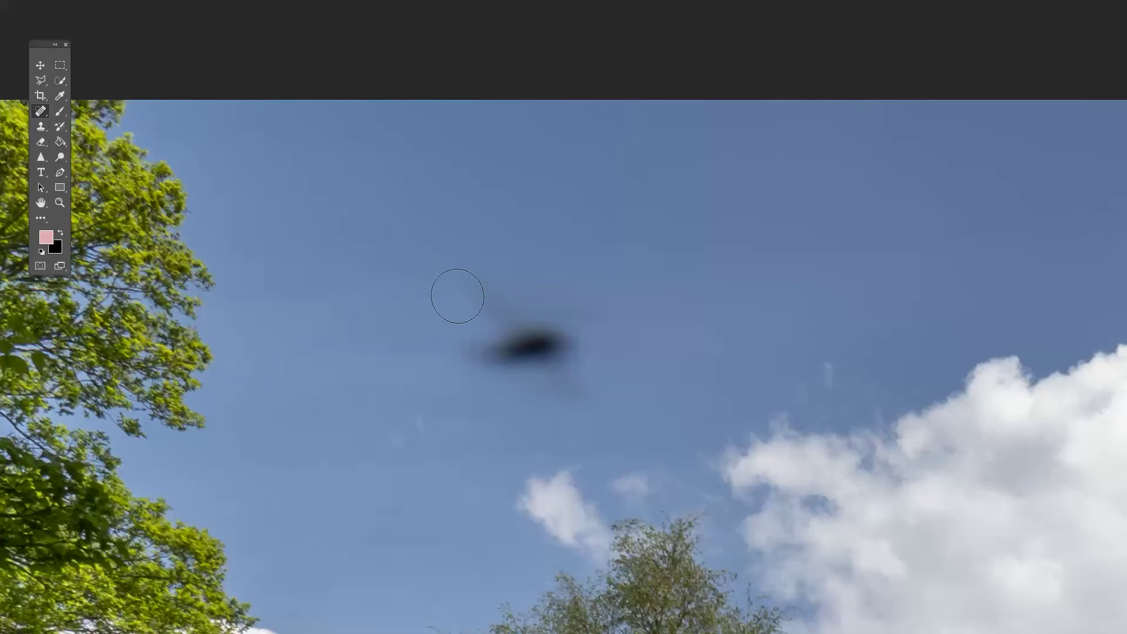
{"action": "mouse_move", "coordinate": [462, 288]}
{"action": "left_mouse_down"}
{"action": "mouse_move", "coordinate": [504, 317]}
{"action": "mouse_move", "coordinate": [578, 317]}
{"action": "mouse_move", "coordinate": [497, 335]}
{"action": "mouse_move", "coordinate": [481, 352]}
{"action": "mouse_move", "coordinate": [581, 357]}
{"action": "mouse_move", "coordinate": [558, 377]}
{"action": "mouse_move", "coordinate": [578, 393]}
{"action": "left_mouse_up"}
{"action": "mouse_move", "coordinate": [470, 297]}
{"action": "left_mouse_down"}
{"action": "mouse_move", "coordinate": [561, 314]}
{"action": "mouse_move", "coordinate": [494, 329]}
{"action": "mouse_move", "coordinate": [496, 345]}
{"action": "mouse_move", "coordinate": [574, 345]}
{"action": "mouse_move", "coordinate": [567, 368]}
{"action": "mouse_move", "coordinate": [503, 377]}
{"action": "mouse_move", "coordinate": [354, 368]}
{"action": "mouse_move", "coordinate": [497, 367]}
{"action": "mouse_move", "coordinate": [471, 347]}
{"action": "mouse_move", "coordinate": [620, 336]}
{"action": "mouse_move", "coordinate": [492, 363]}
{"action": "mouse_move", "coordinate": [582, 377]}
{"action": "mouse_move", "coordinate": [503, 374]}
{"action": "left_mouse_up"}
{"action": "left_click_drag", "start_coordinate": [572, 389], "coordinate": [473, 387]}
{"action": "left_click_drag", "start_coordinate": [604, 322], "coordinate": [479, 321]}
{"action": "mouse_move", "coordinate": [561, 285]}
{"action": "left_mouse_down"}
{"action": "mouse_move", "coordinate": [486, 289]}
{"action": "mouse_move", "coordinate": [454, 311]}
{"action": "mouse_move", "coordinate": [506, 307]}
{"action": "mouse_move", "coordinate": [515, 336]}
{"action": "mouse_move", "coordinate": [489, 338]}
{"action": "mouse_move", "coordinate": [587, 333]}
{"action": "left_mouse_up"}
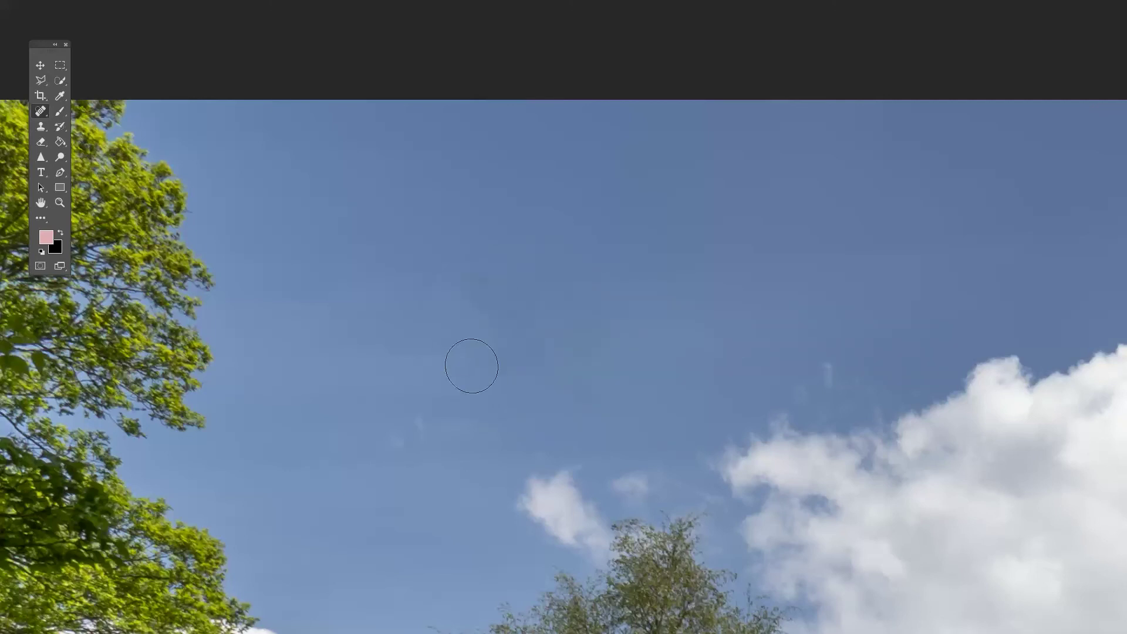
{"action": "left_click_drag", "start_coordinate": [472, 365], "coordinate": [563, 369]}
- Blend the healed sky area using the Clone Stamp with a smaller, softer brush, sampling clean blue sky beside it
{"action": "key", "text": "ctrl+plus"}
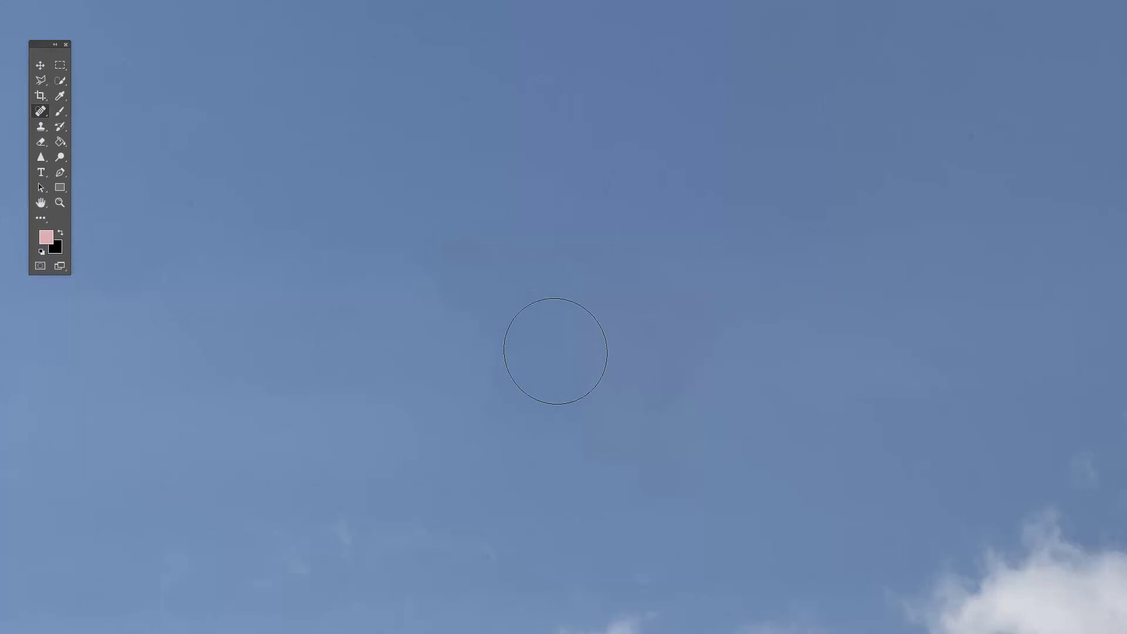
{"action": "left_click", "coordinate": [41, 126]}
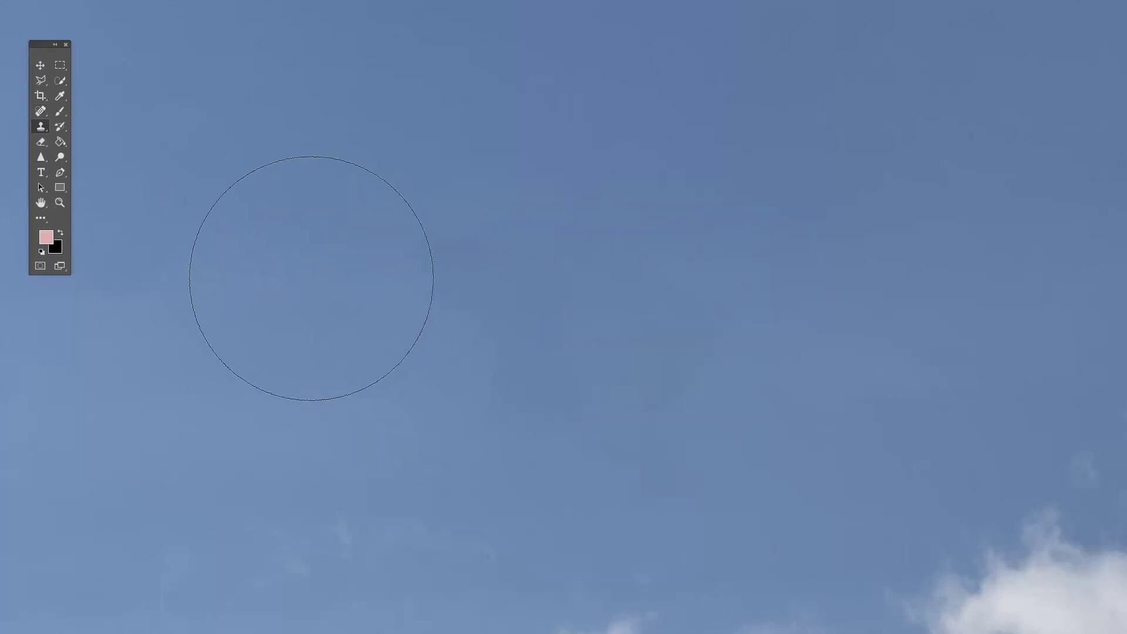
{"action": "right_click", "coordinate": [353, 311]}
{"action": "left_click", "coordinate": [460, 338]}
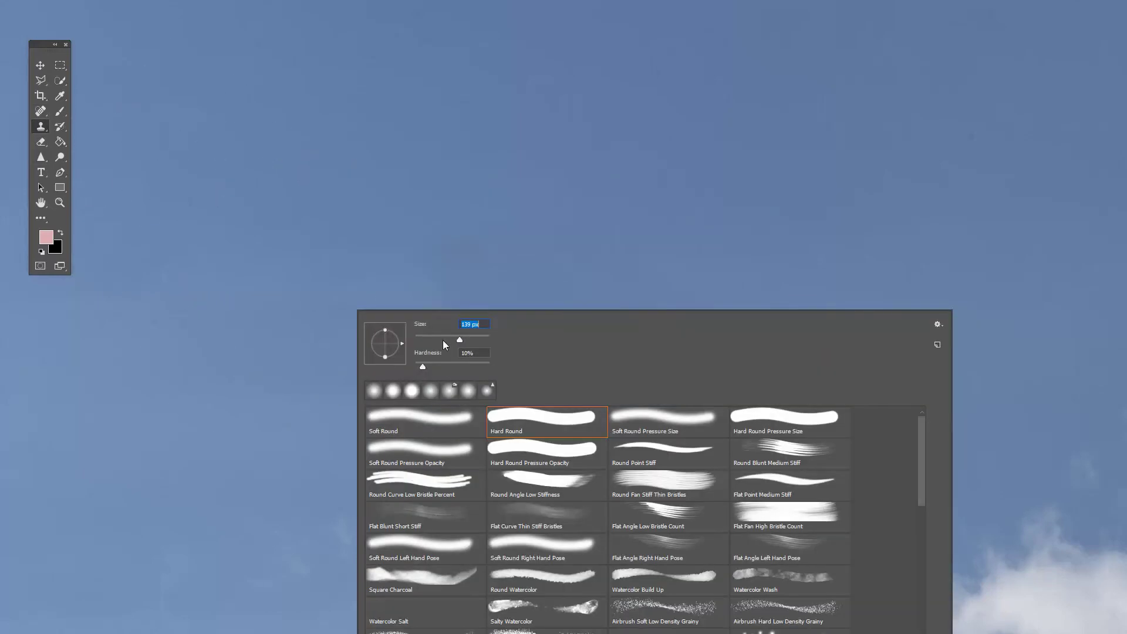
{"action": "left_click_drag", "start_coordinate": [424, 368], "coordinate": [412, 368]}
{"action": "left_click", "coordinate": [129, 318], "text": "alt"}
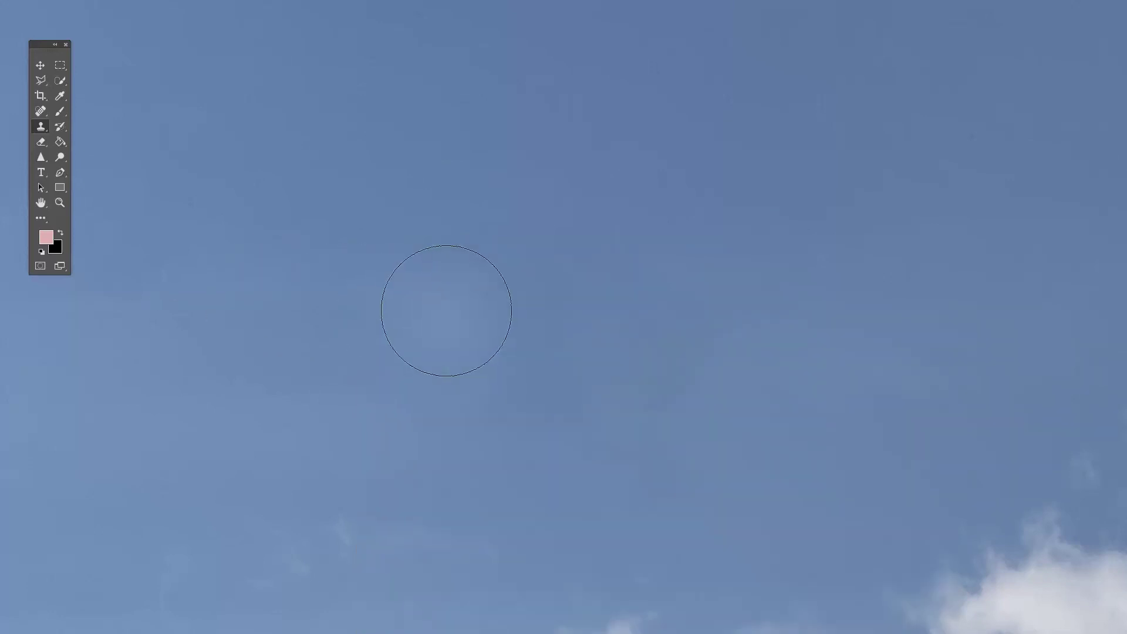
{"action": "mouse_move", "coordinate": [459, 311]}
{"action": "left_mouse_down"}
{"action": "mouse_move", "coordinate": [589, 315]}
{"action": "mouse_move", "coordinate": [484, 344]}
{"action": "mouse_move", "coordinate": [452, 368]}
{"action": "mouse_move", "coordinate": [712, 381]}
{"action": "mouse_move", "coordinate": [626, 322]}
{"action": "mouse_move", "coordinate": [411, 286]}
{"action": "mouse_move", "coordinate": [474, 257]}
{"action": "mouse_move", "coordinate": [663, 267]}
{"action": "mouse_move", "coordinate": [729, 351]}
{"action": "left_mouse_up"}
{"action": "scroll", "coordinate": [9, 371], "scroll_direction": "down", "scroll_amount": 3}
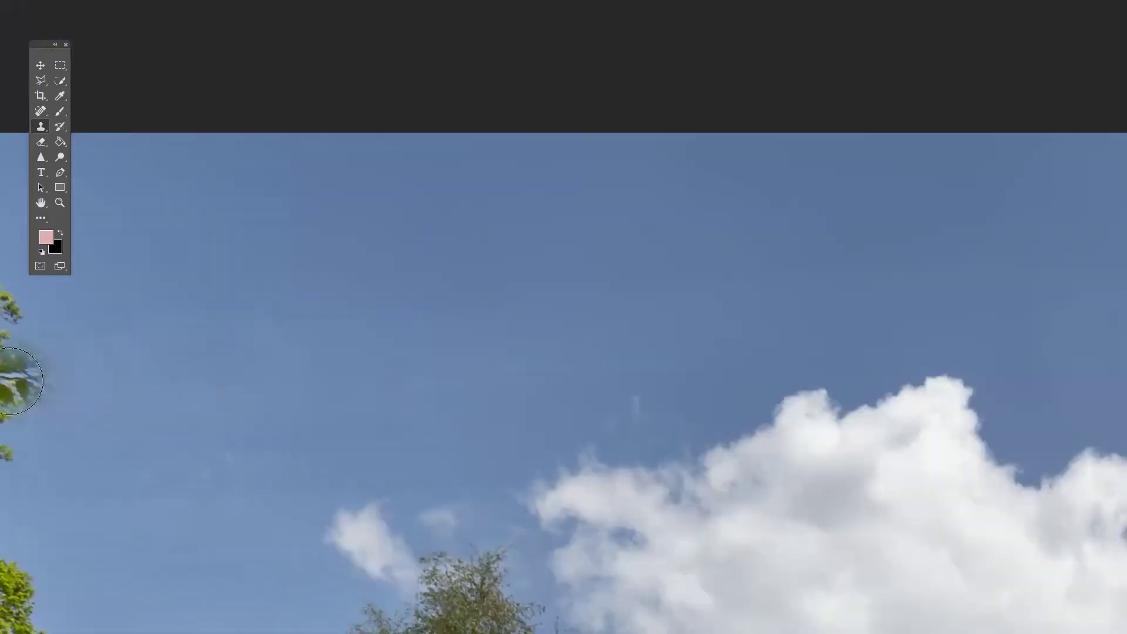
{"action": "scroll", "coordinate": [9, 370], "scroll_direction": "down", "scroll_amount": 1}
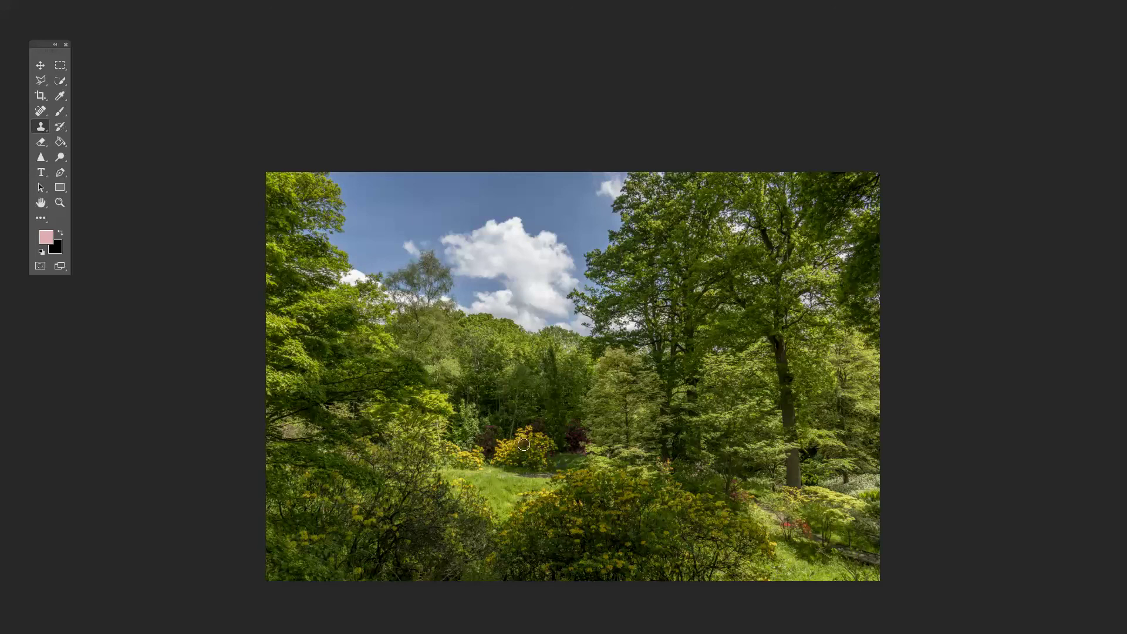
{"action": "key", "text": "ctrl+plus"}
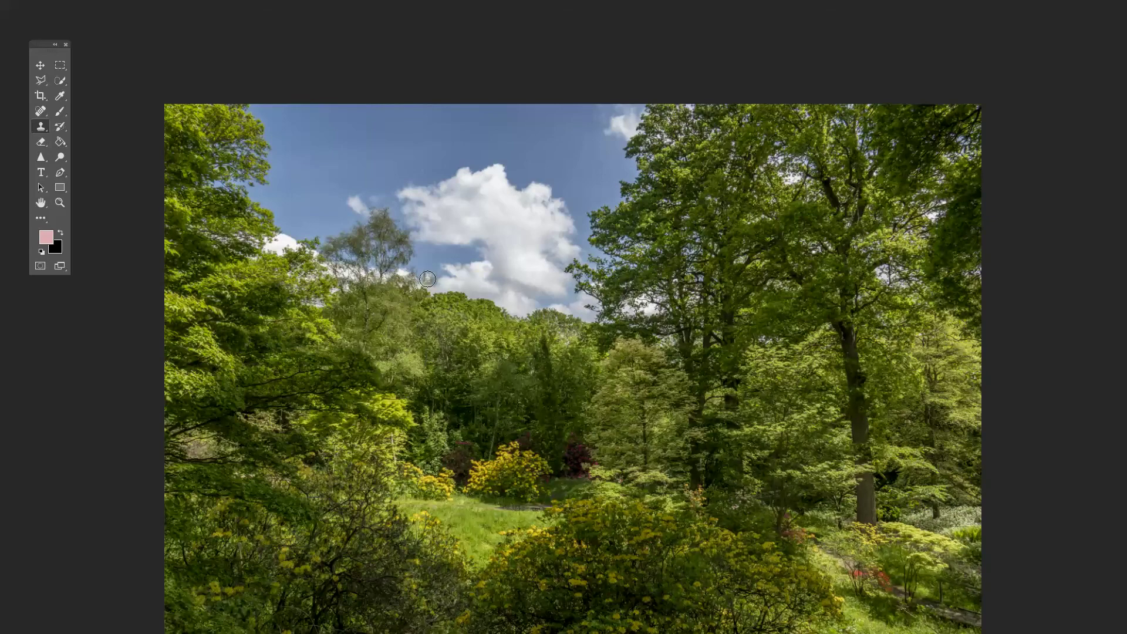
{"action": "key", "text": "ctrl+minus"}
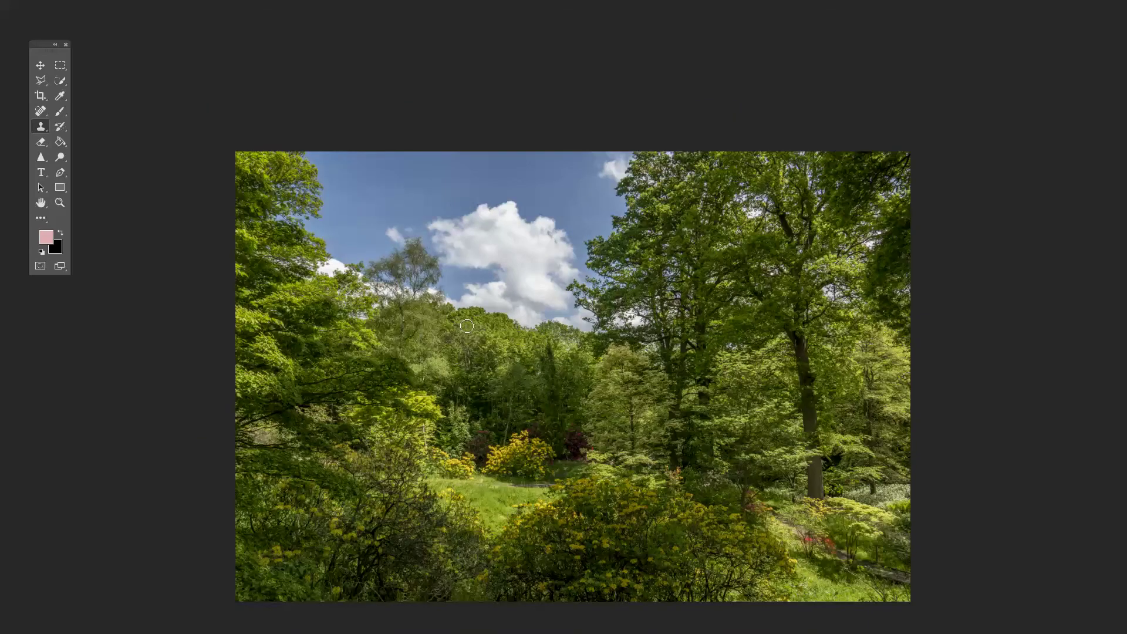